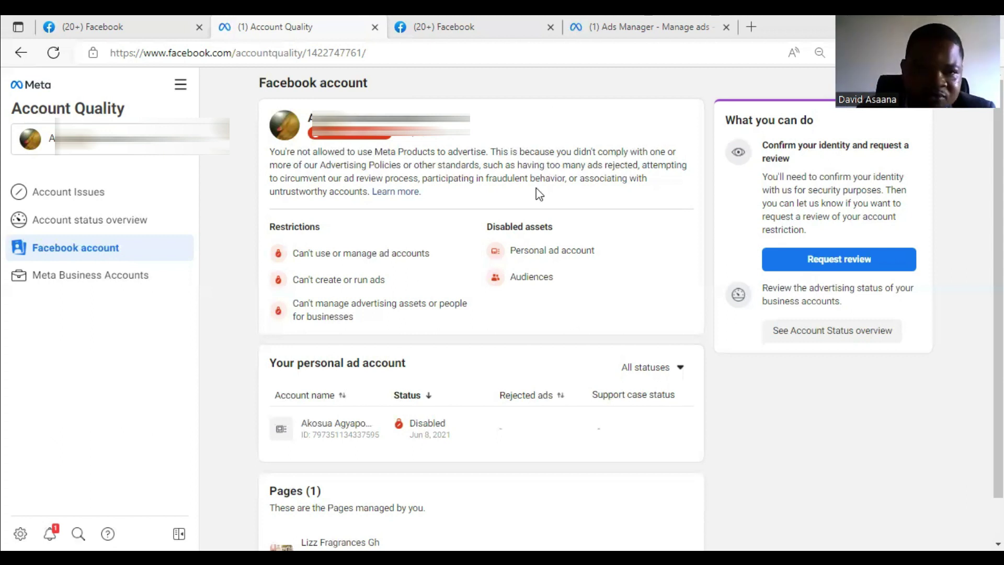
- Switch to the Facebook home page and open Ads Manager from its Professional tools in a new tab
{"action": "left_click", "coordinate": [509, 15]}
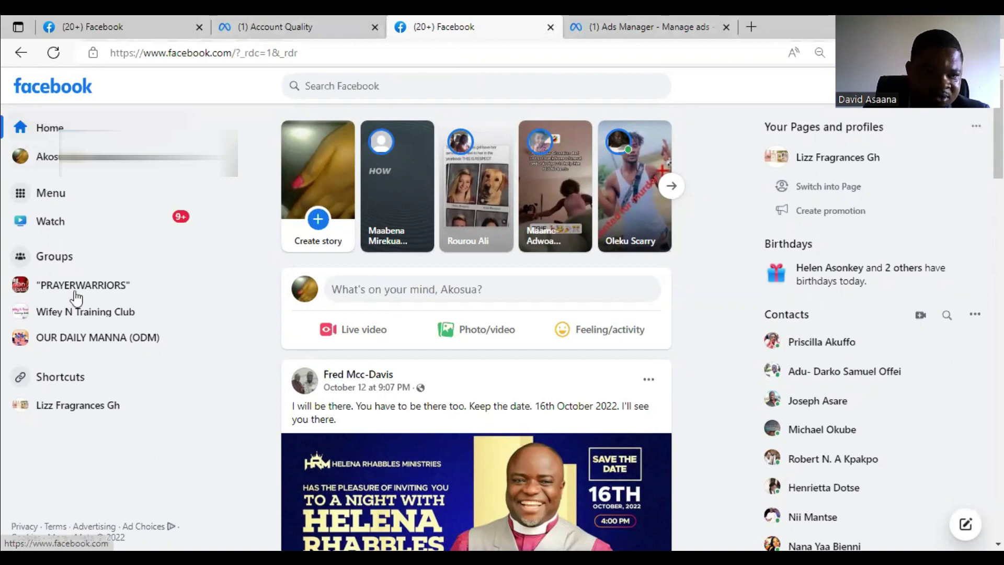
{"action": "scroll", "coordinate": [76, 298], "scroll_direction": "down", "scroll_amount": 3}
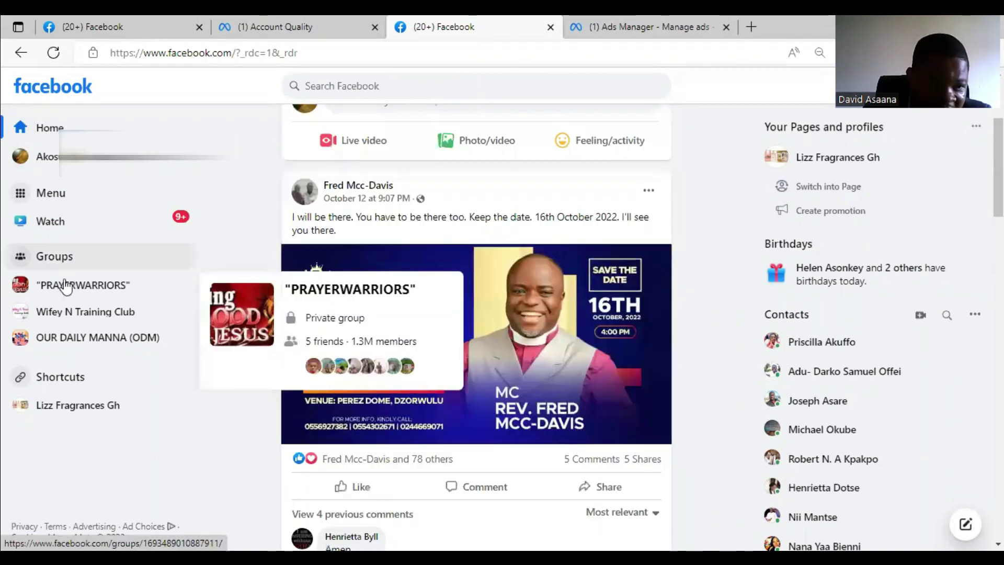
{"action": "scroll", "coordinate": [41, 199], "scroll_direction": "down", "scroll_amount": 5}
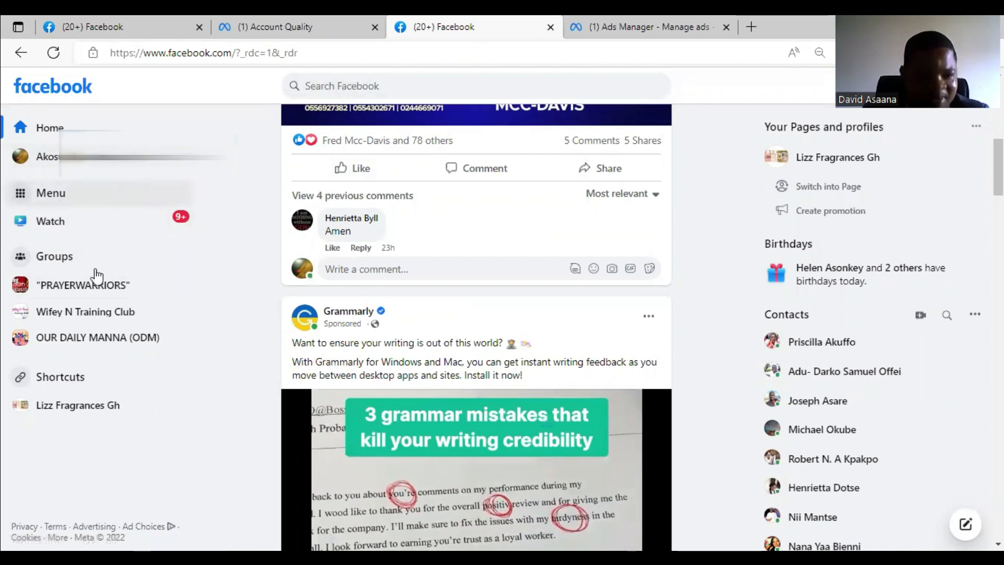
{"action": "left_click", "coordinate": [56, 200]}
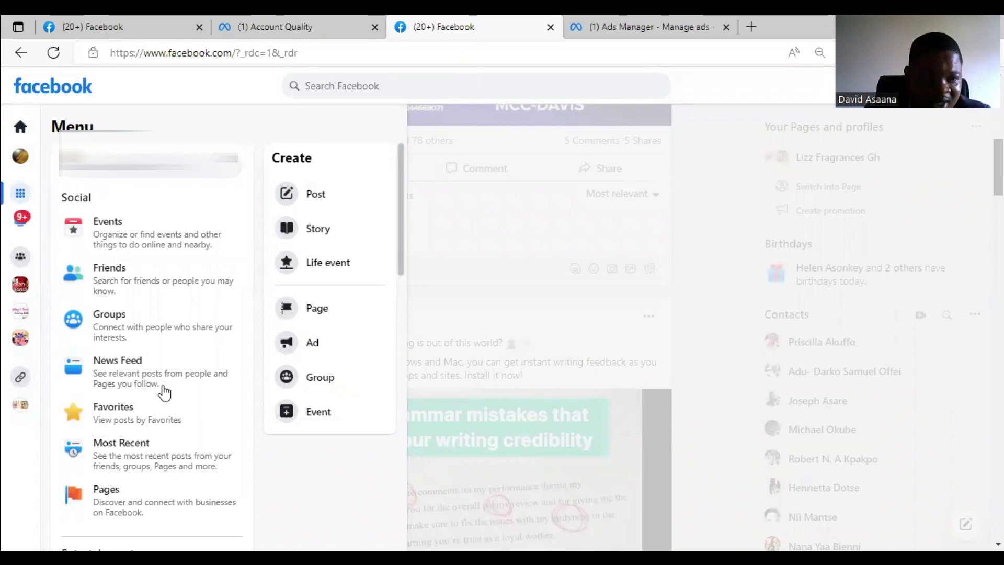
{"action": "scroll", "coordinate": [147, 219], "scroll_direction": "down", "scroll_amount": 10}
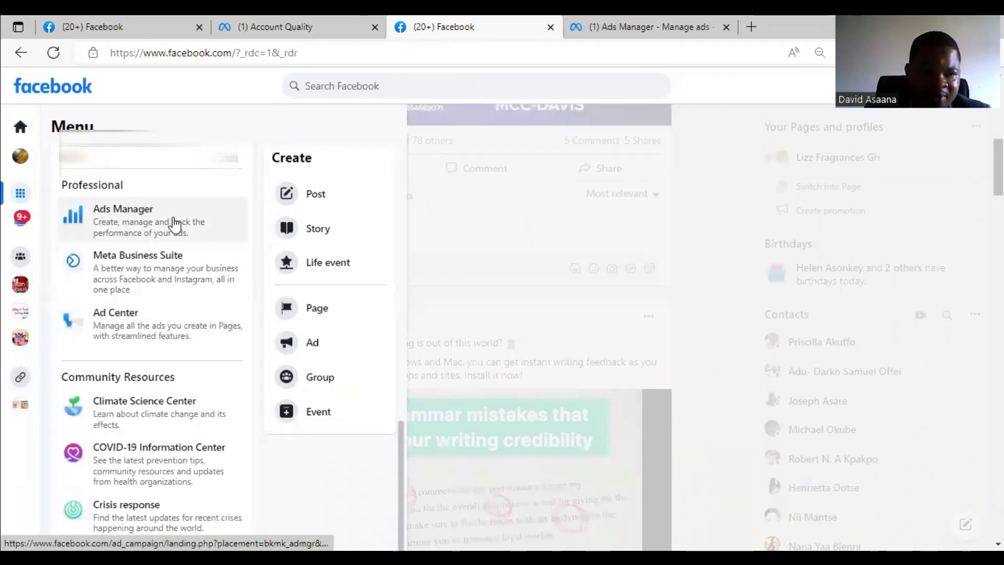
{"action": "right_click", "coordinate": [175, 224]}
{"action": "left_click", "coordinate": [245, 233]}
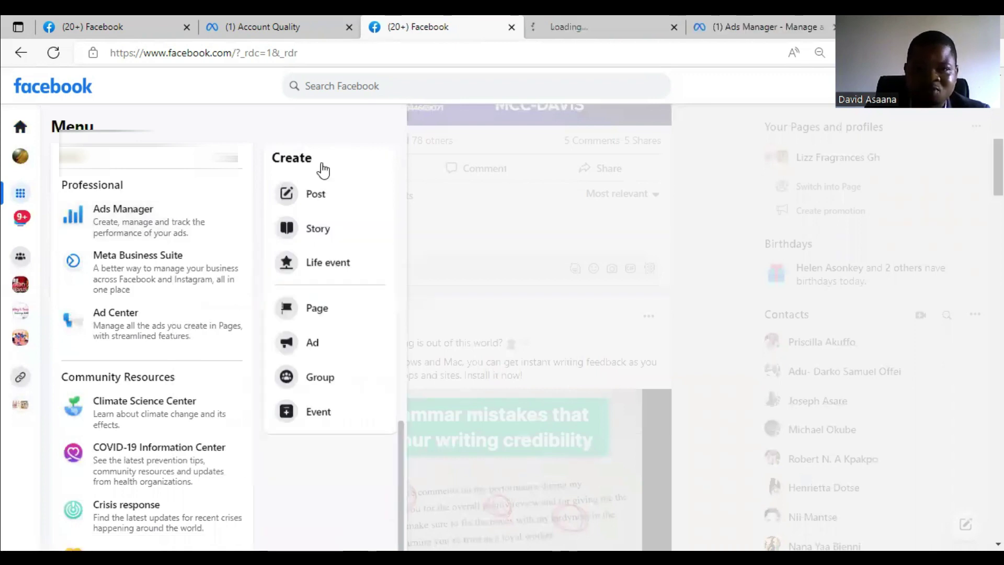
{"action": "left_click", "coordinate": [571, 21]}
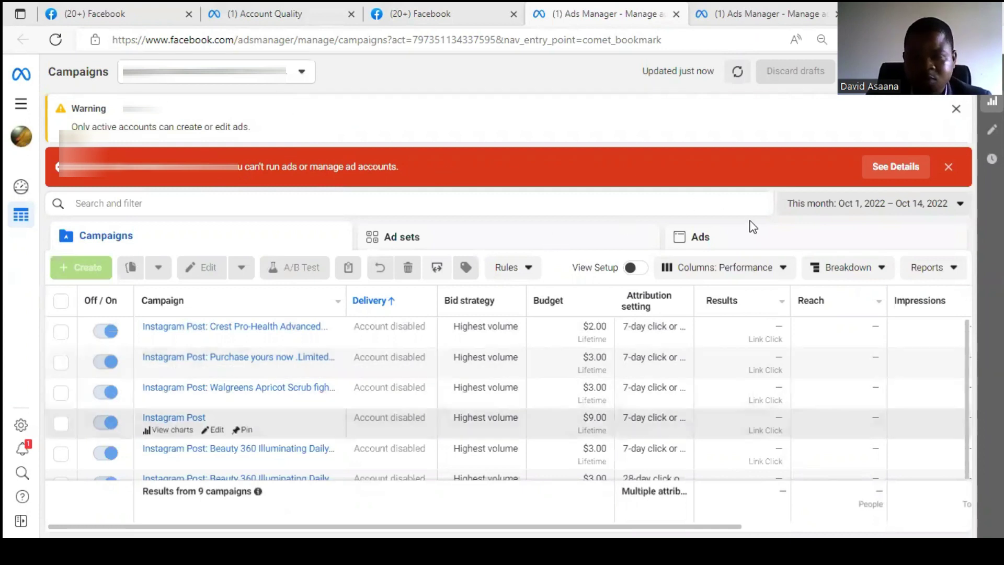
- Look through the campaign list and open the details of the advertising restriction
{"action": "scroll", "coordinate": [477, 478], "scroll_direction": "down", "scroll_amount": 3}
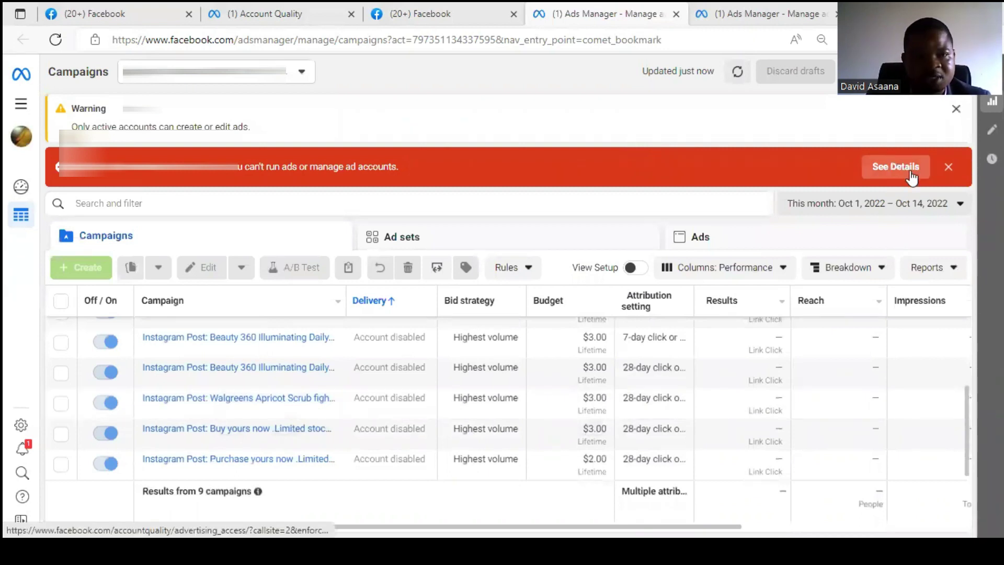
{"action": "left_click", "coordinate": [24, 103]}
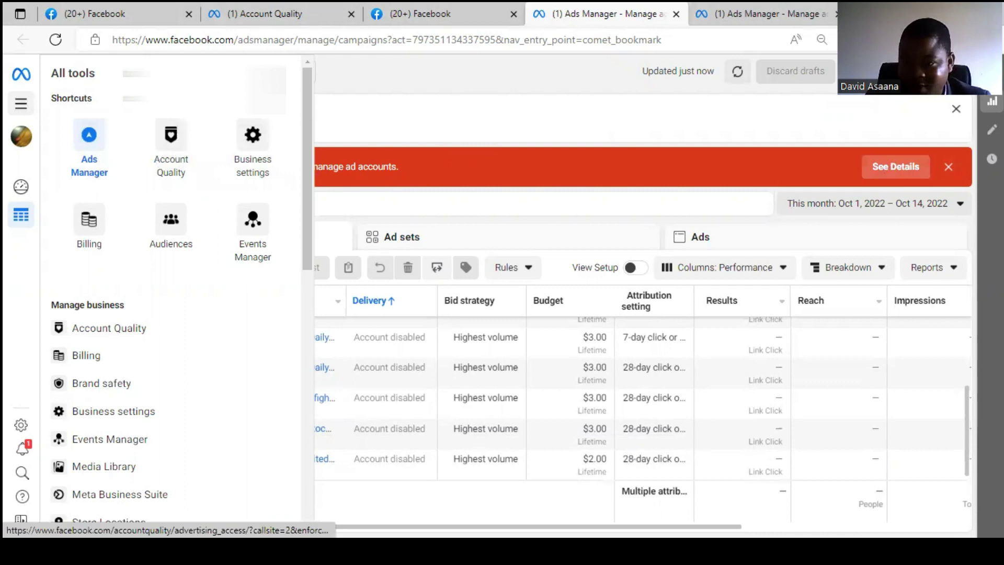
{"action": "left_click", "coordinate": [899, 166]}
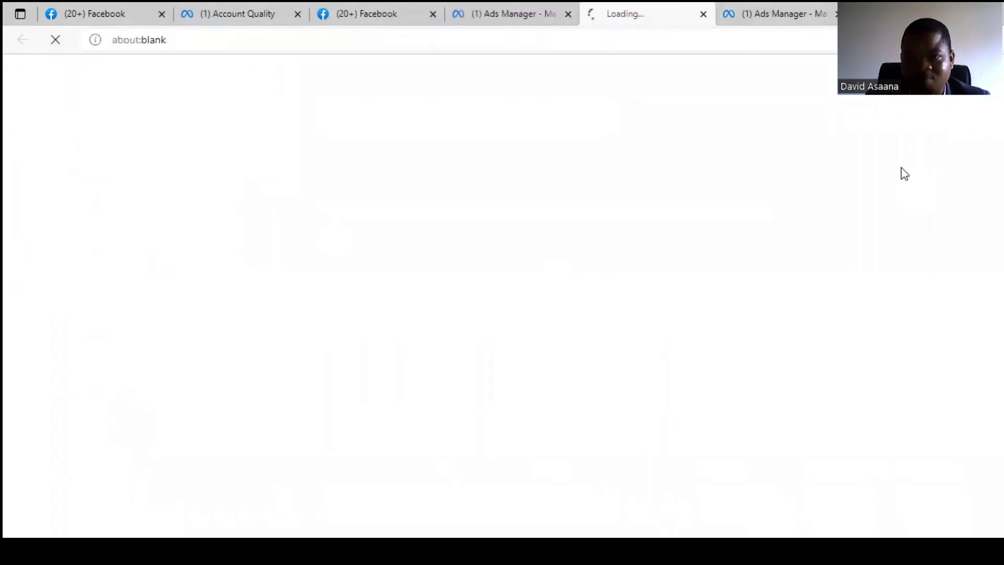
- Return to the Facebook home page, open the account's general profile settings and dismiss the introductory tour
{"action": "mouse_move", "coordinate": [545, 3]}
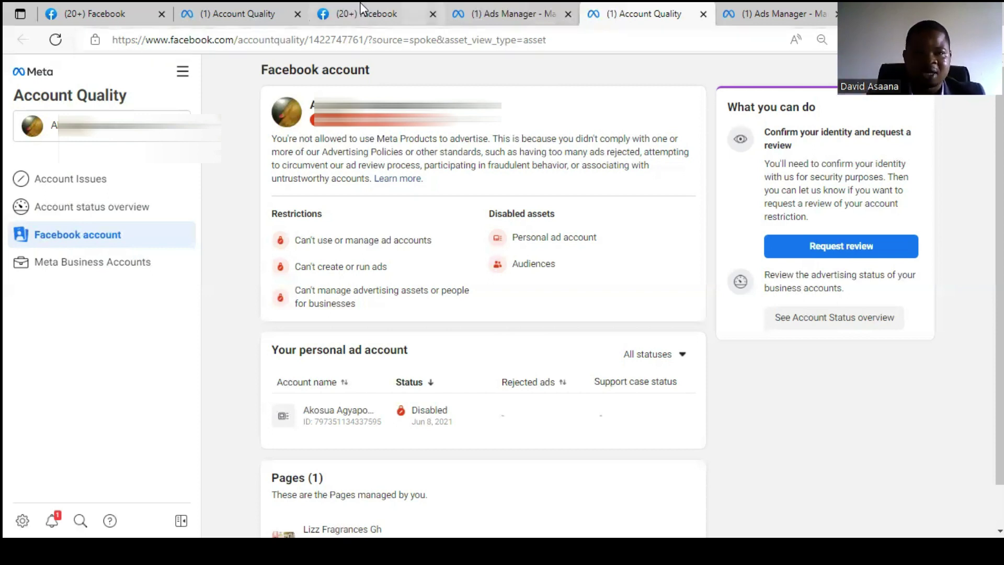
{"action": "left_click", "coordinate": [386, 13]}
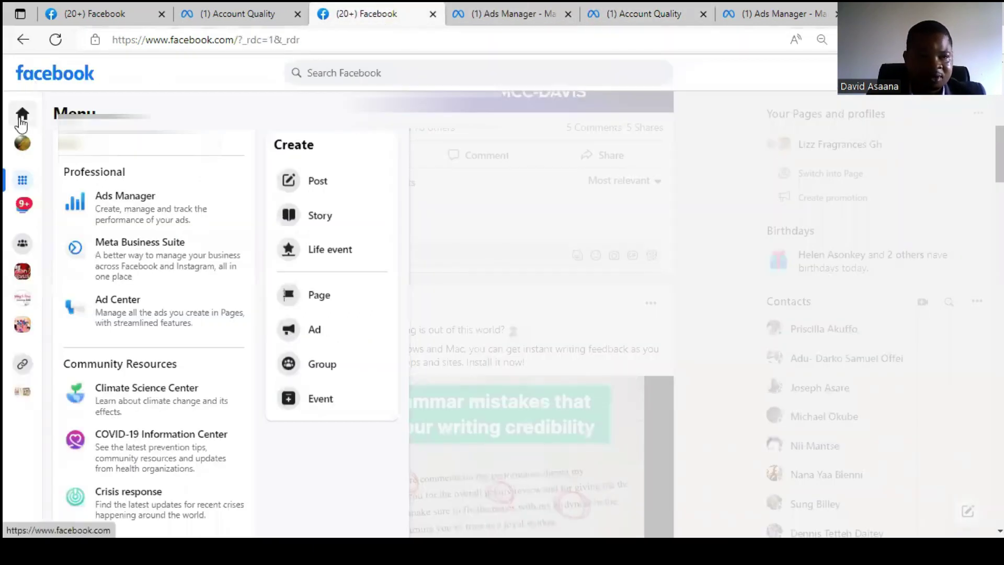
{"action": "left_click", "coordinate": [21, 115]}
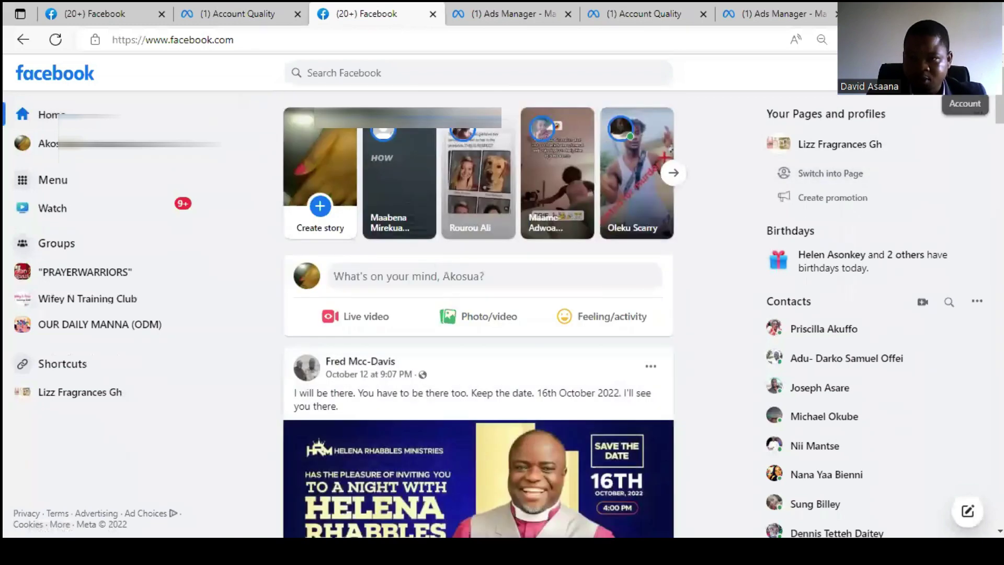
{"action": "left_click", "coordinate": [965, 73]}
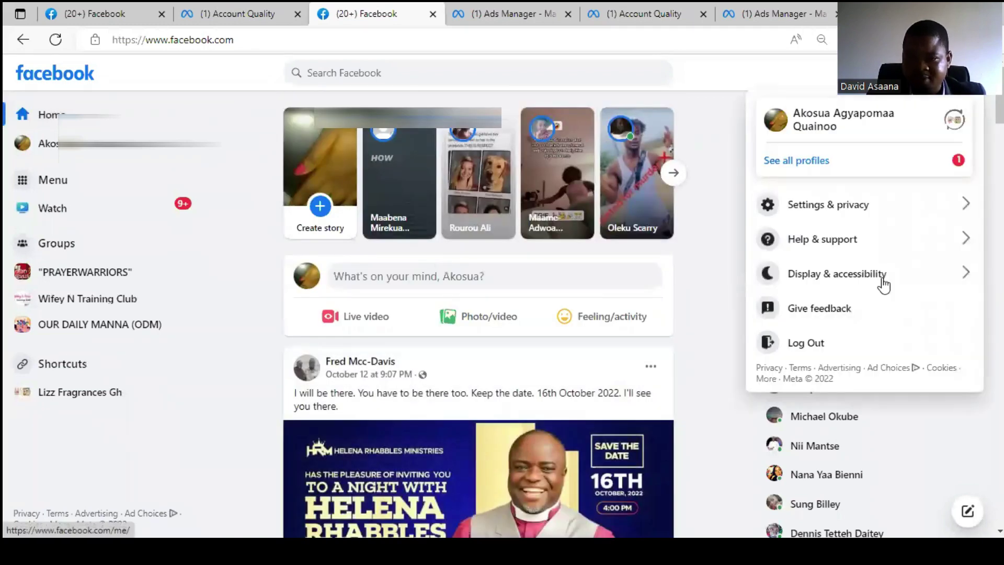
{"action": "left_click", "coordinate": [875, 161]}
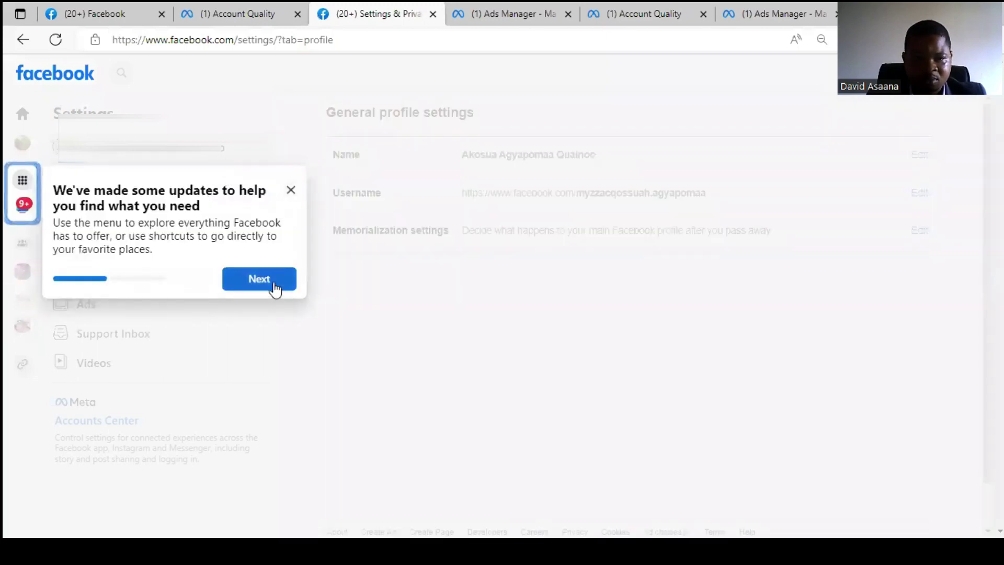
{"action": "left_click", "coordinate": [273, 287]}
{"action": "left_click", "coordinate": [291, 256]}
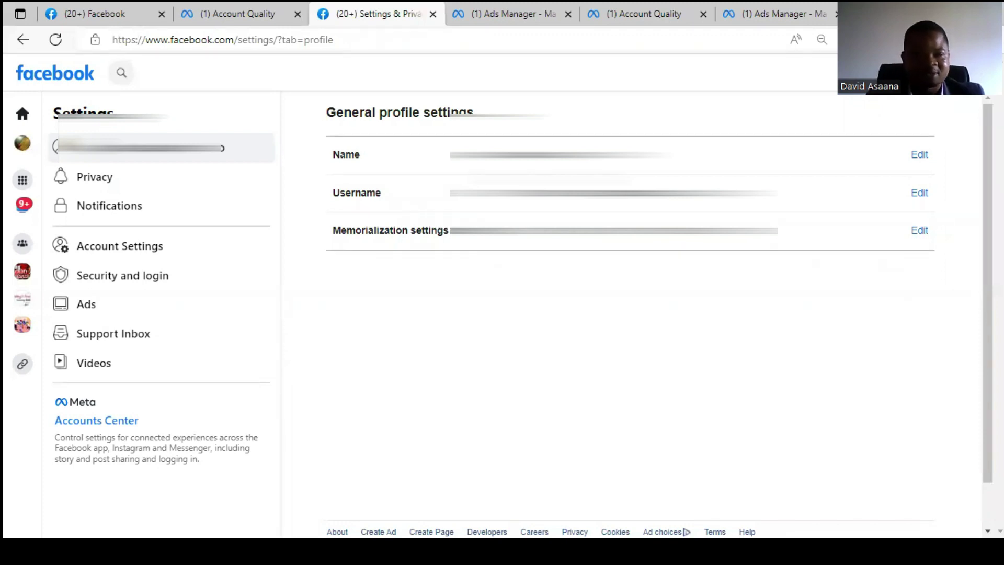
- Go back to the home feed, open the personal profile and examine its contact and basic info
{"action": "left_click", "coordinate": [24, 41]}
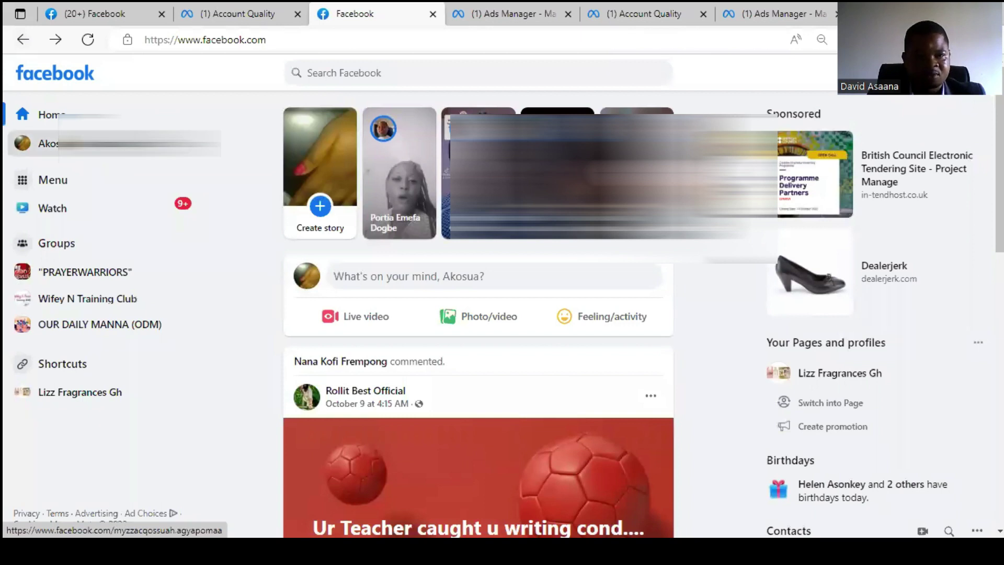
{"action": "left_click", "coordinate": [49, 144]}
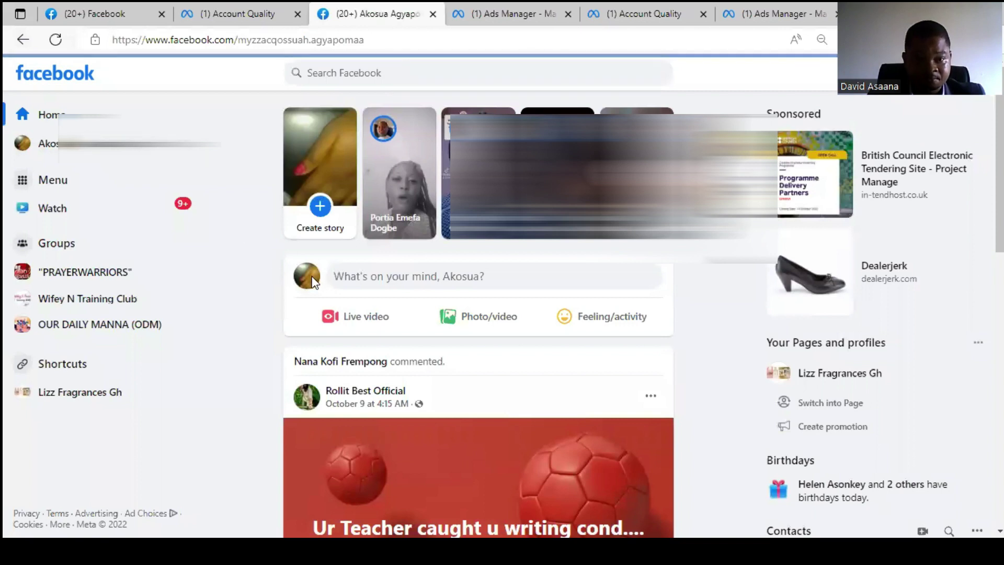
{"action": "scroll", "coordinate": [324, 331], "scroll_direction": "down", "scroll_amount": 4}
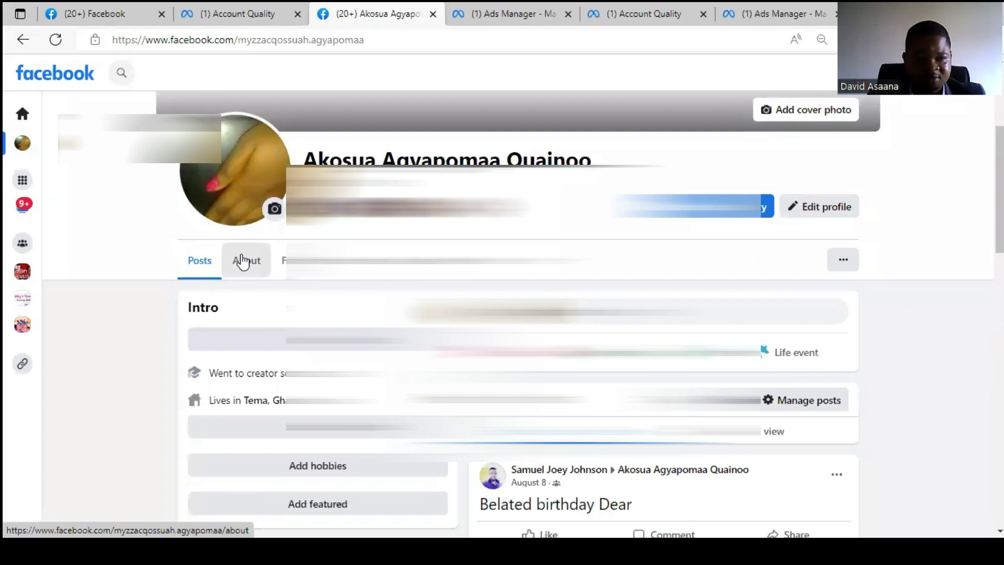
{"action": "left_click", "coordinate": [242, 261]}
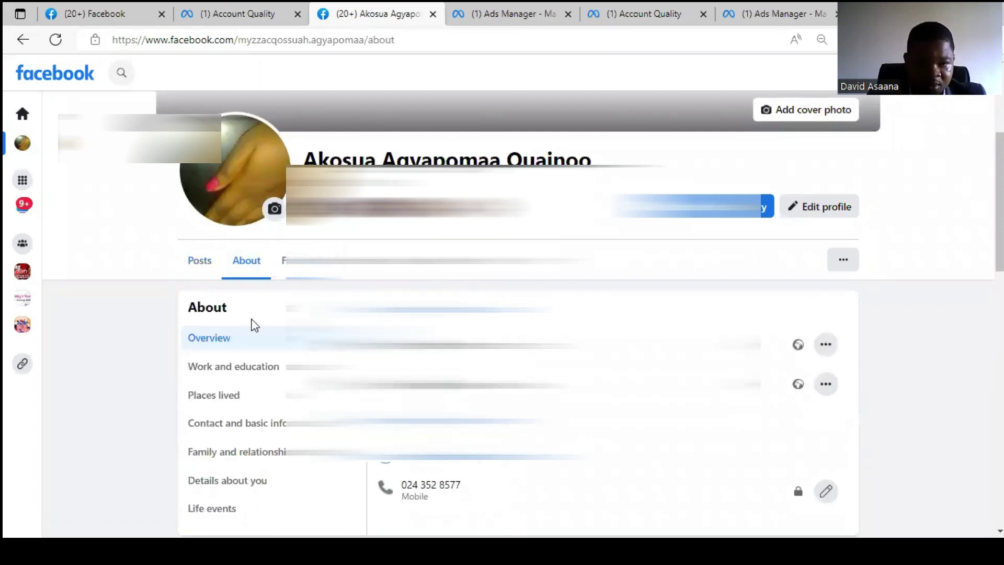
{"action": "scroll", "coordinate": [263, 236], "scroll_direction": "down", "scroll_amount": 3}
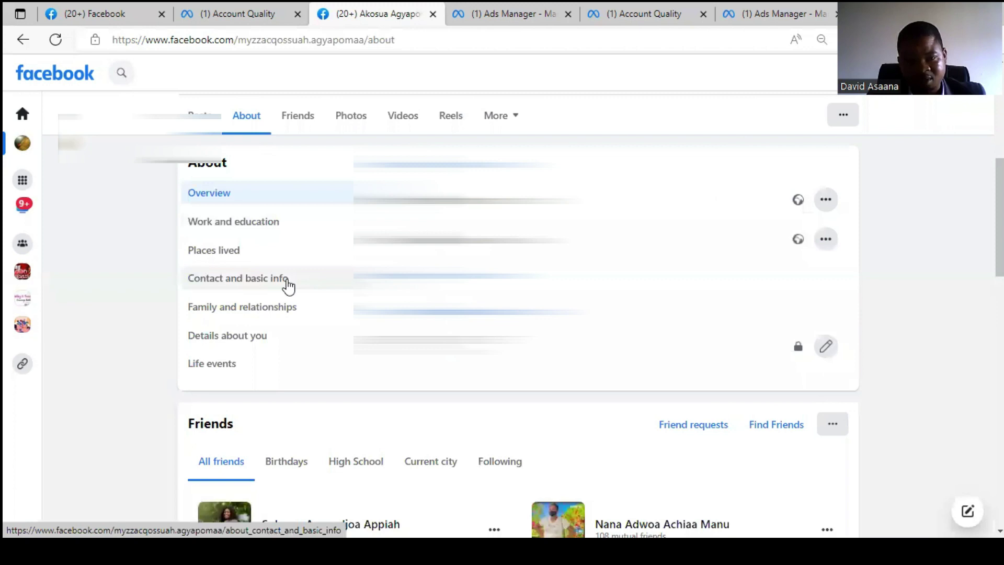
{"action": "left_click", "coordinate": [289, 284]}
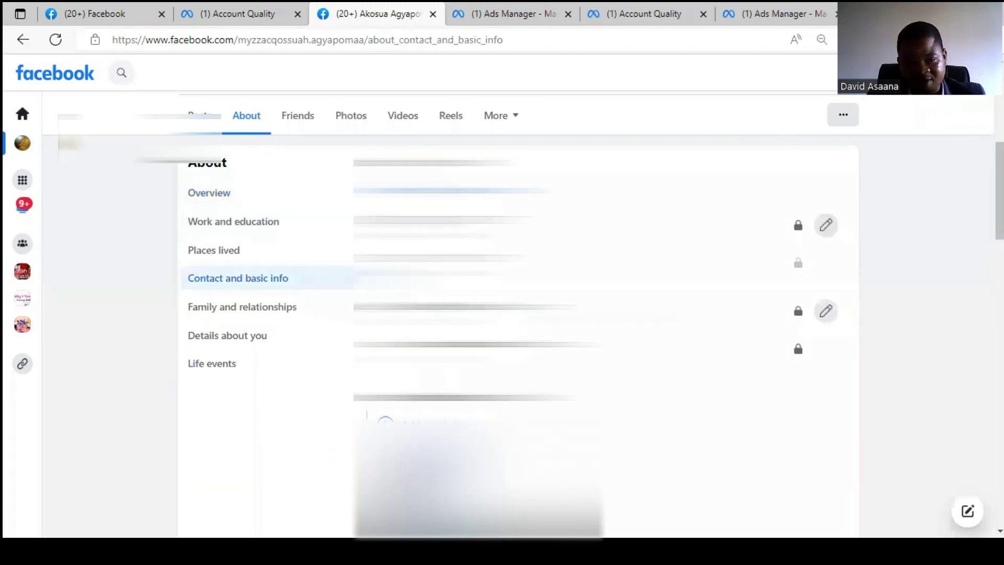
{"action": "scroll", "coordinate": [502, 334], "scroll_direction": "down", "scroll_amount": 8}
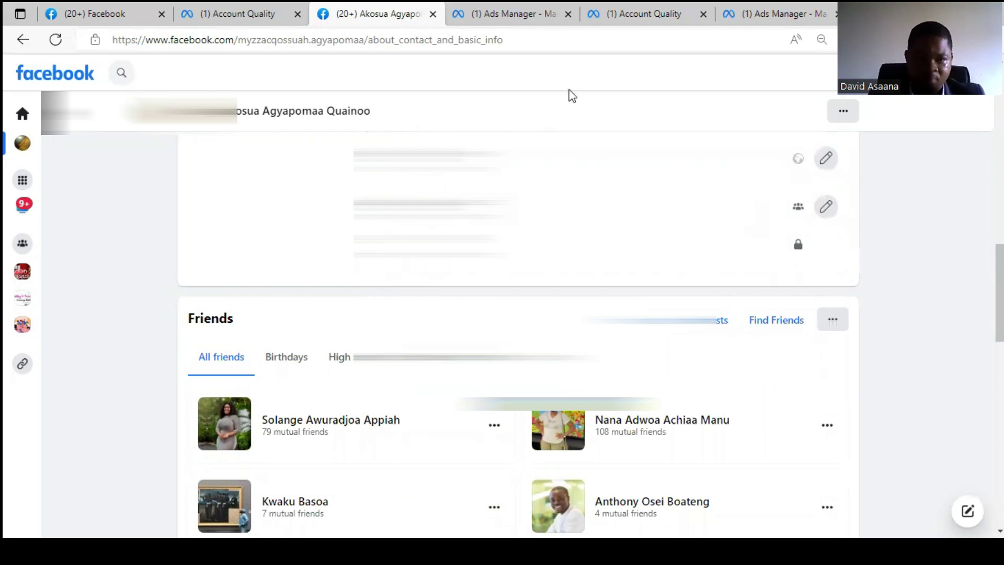
- Start a review request for the restricted Facebook account in Account Quality and upload the ID card image from the Downloads folder
{"action": "left_click", "coordinate": [226, 12]}
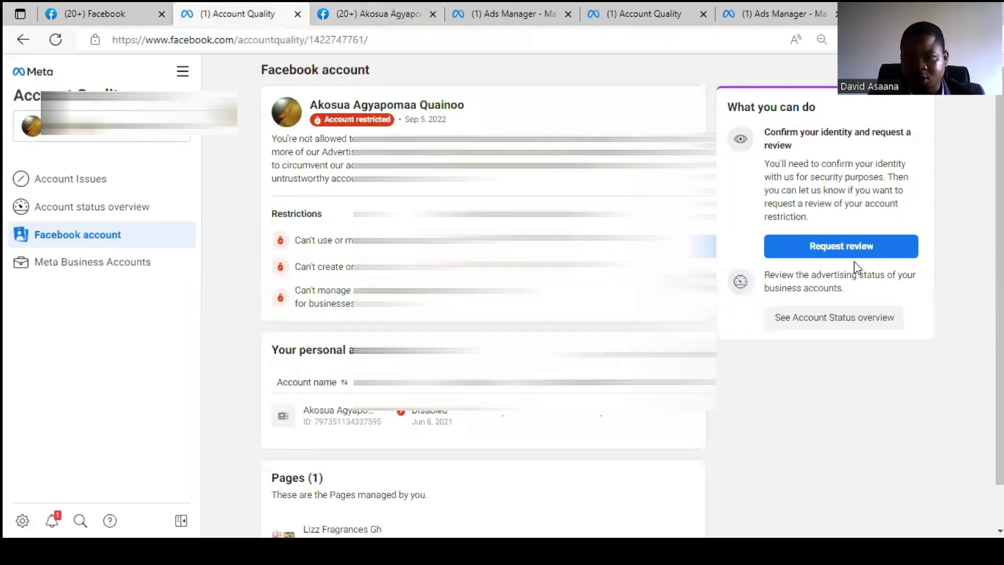
{"action": "left_click", "coordinate": [864, 246]}
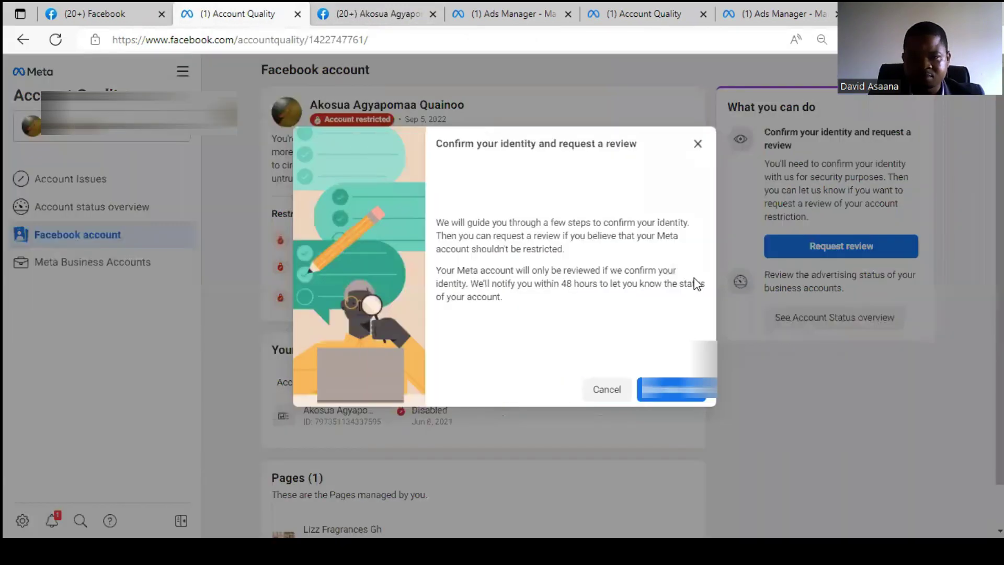
{"action": "left_click", "coordinate": [672, 395]}
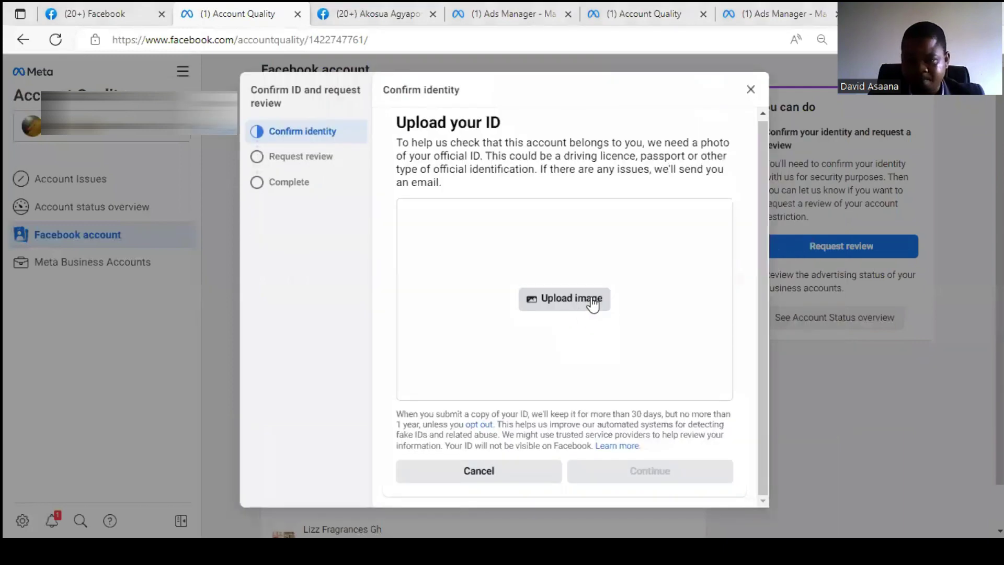
{"action": "left_click", "coordinate": [593, 302]}
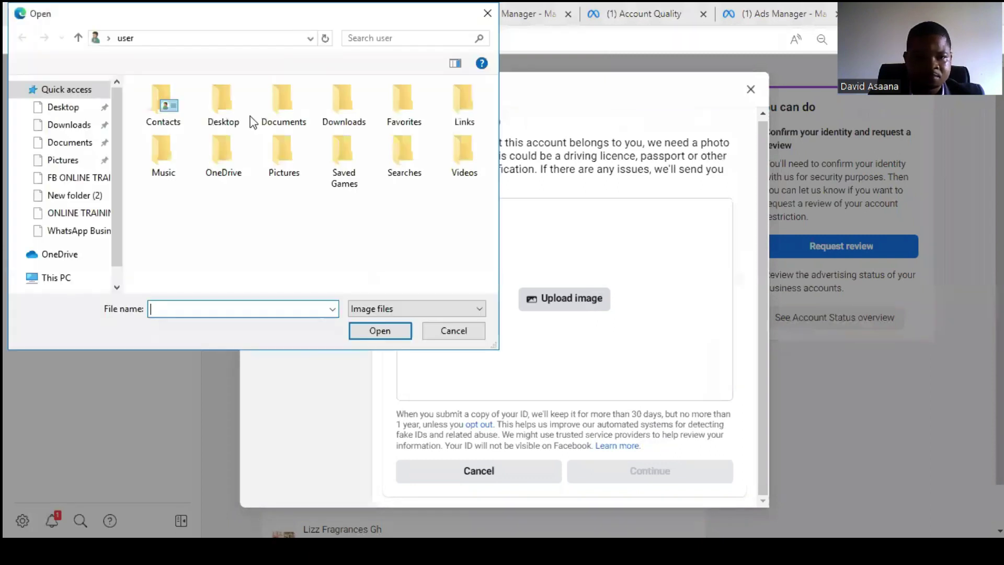
{"action": "left_click", "coordinate": [91, 129]}
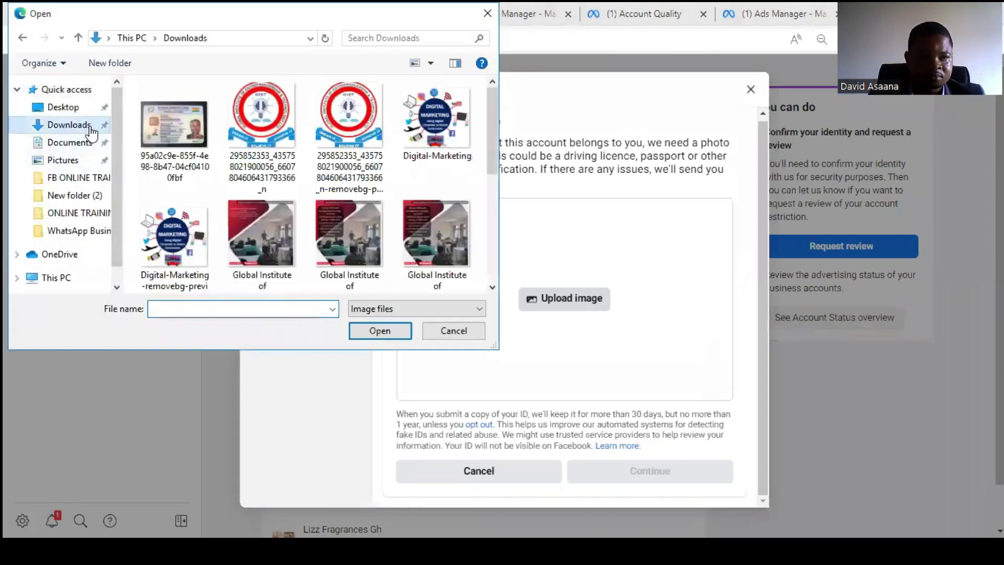
{"action": "left_click", "coordinate": [188, 131]}
{"action": "left_click", "coordinate": [388, 335]}
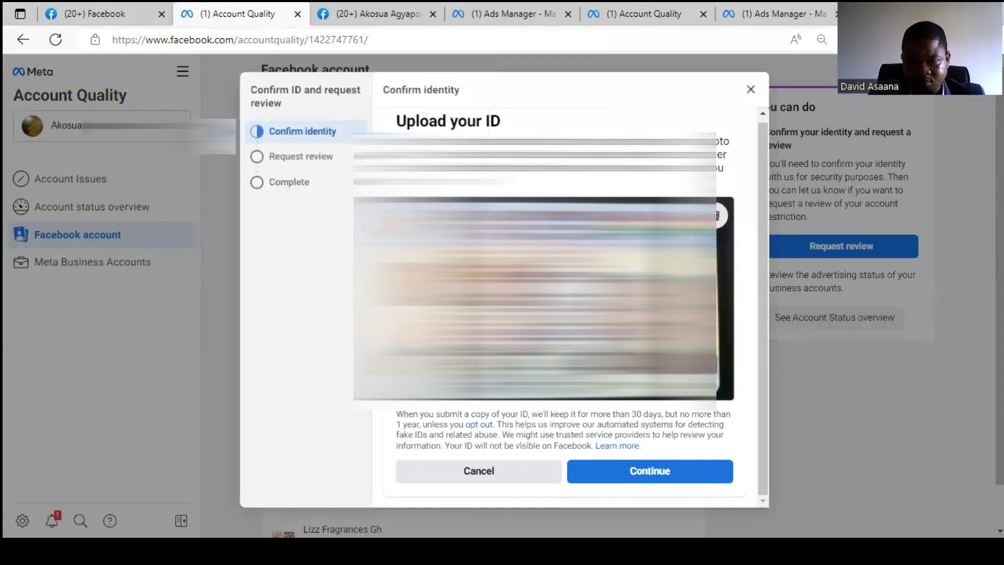
- Submit the uploaded ID and continue to the review request form
{"action": "mouse_move", "coordinate": [357, 7]}
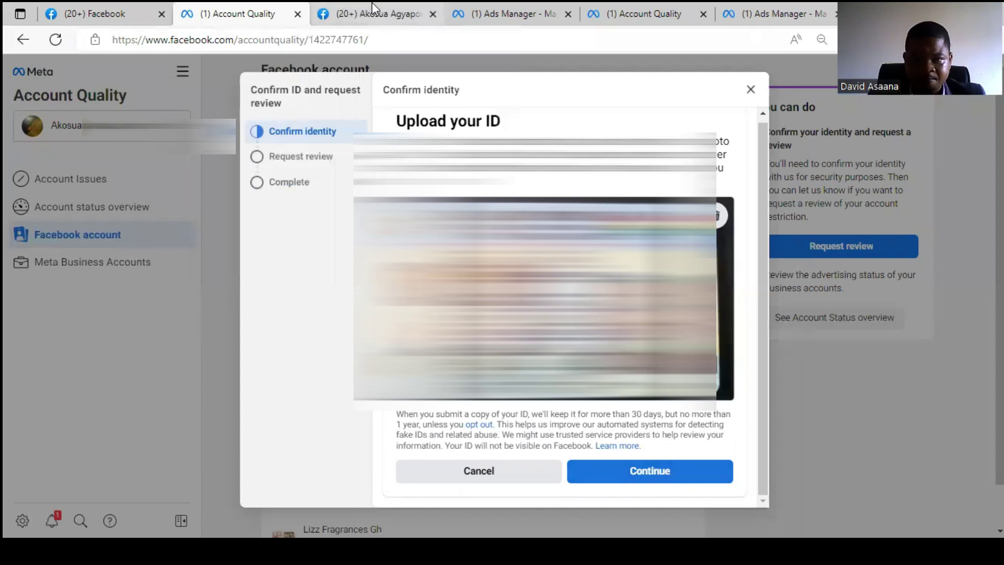
{"action": "mouse_move", "coordinate": [372, 6]}
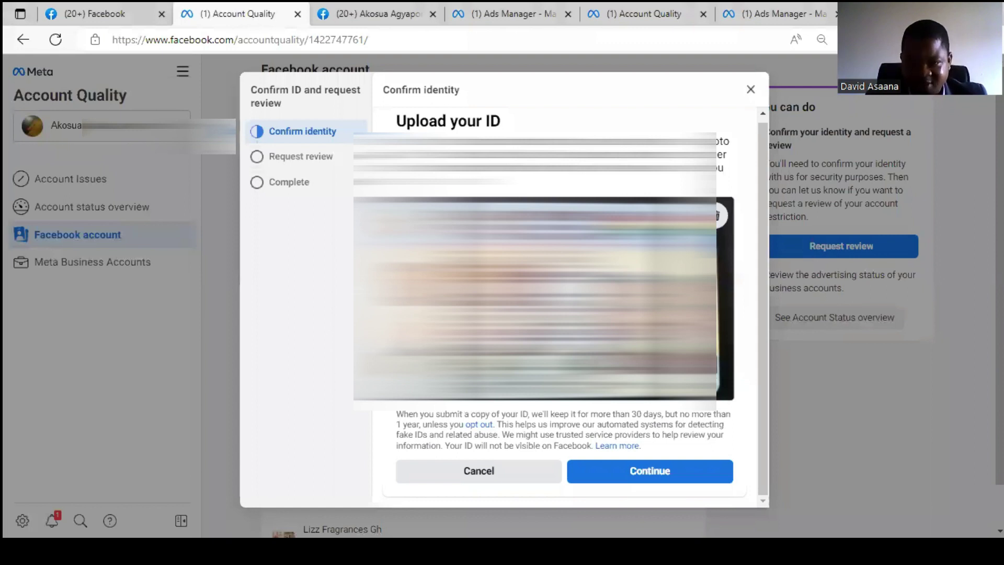
{"action": "key", "text": "Return"}
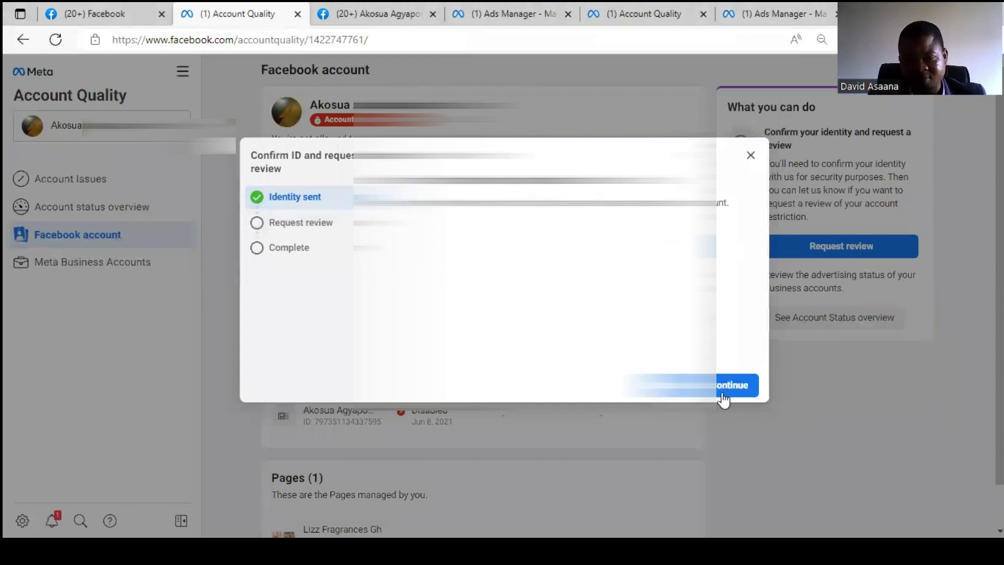
{"action": "left_click", "coordinate": [747, 385]}
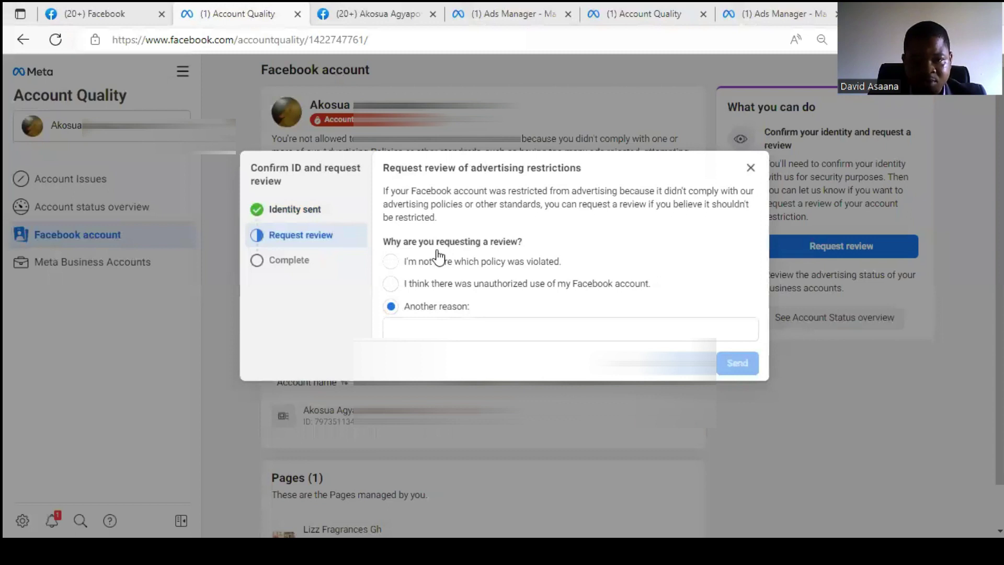
- Paste another reason asking for account reinstatement and escalation to the internal team for swift action, send the review request and close the dialog
{"action": "left_click", "coordinate": [428, 327]}
{"action": "right_click", "coordinate": [428, 327]}
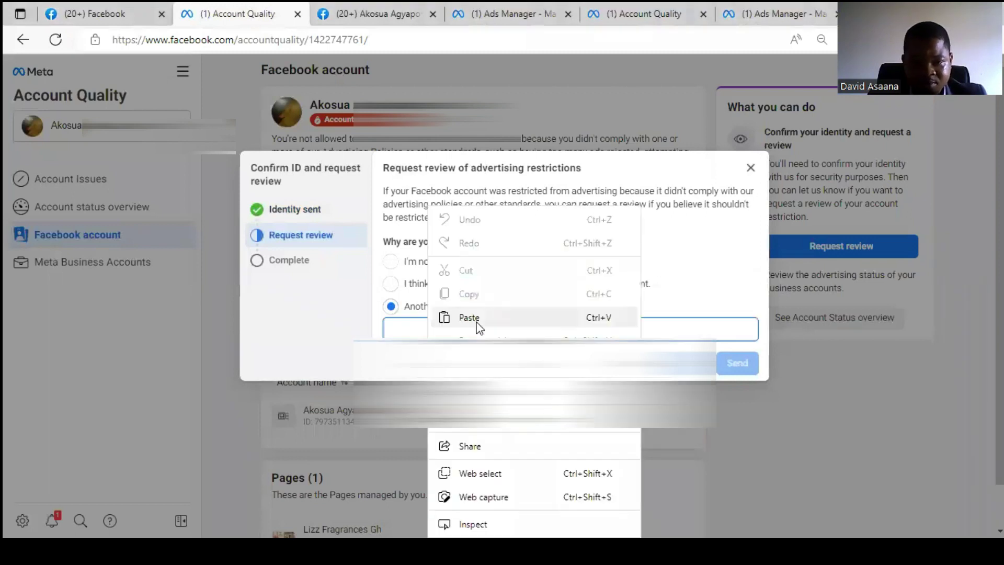
{"action": "left_click", "coordinate": [470, 318]}
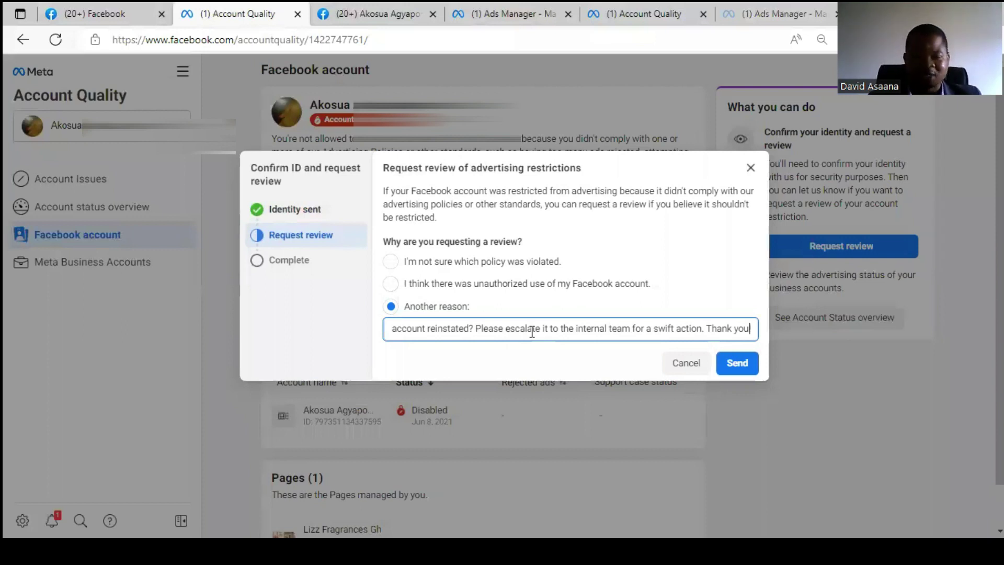
{"action": "left_click", "coordinate": [735, 363]}
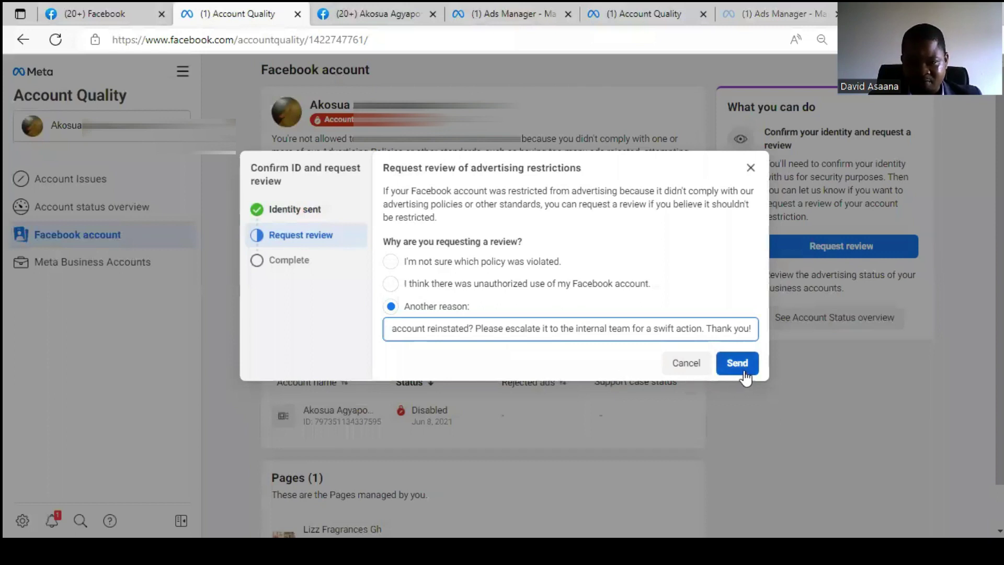
{"action": "left_click", "coordinate": [737, 363]}
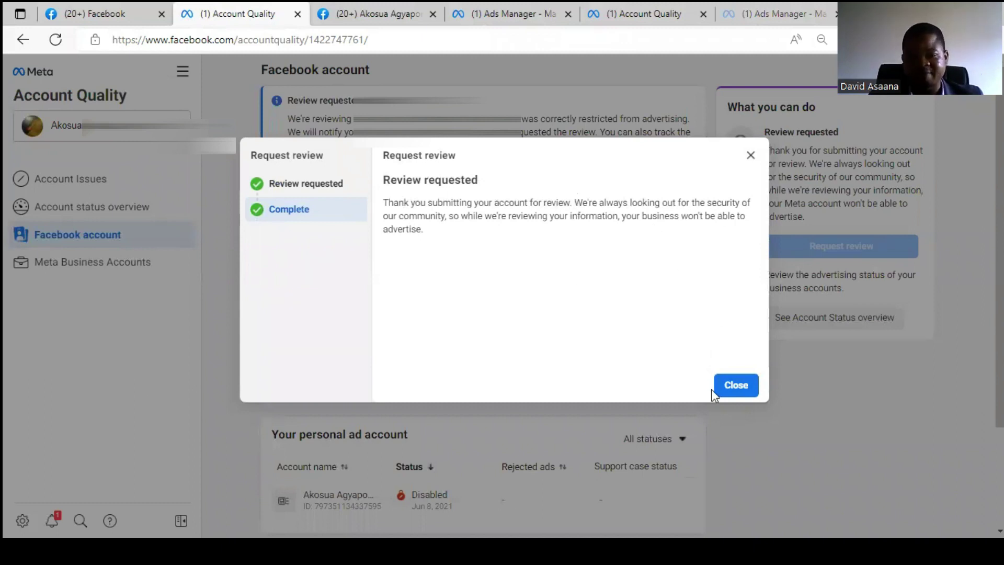
{"action": "left_click", "coordinate": [739, 392]}
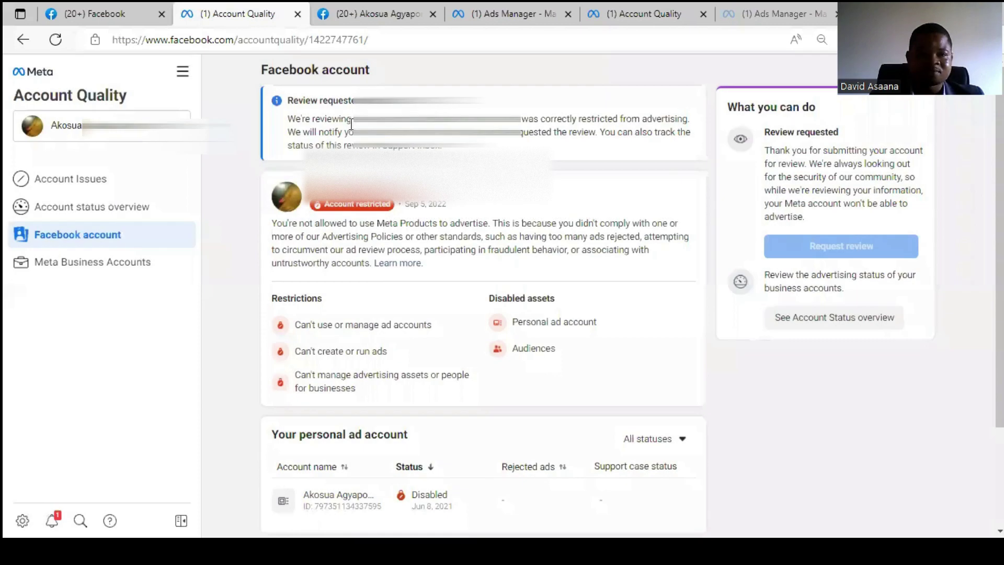